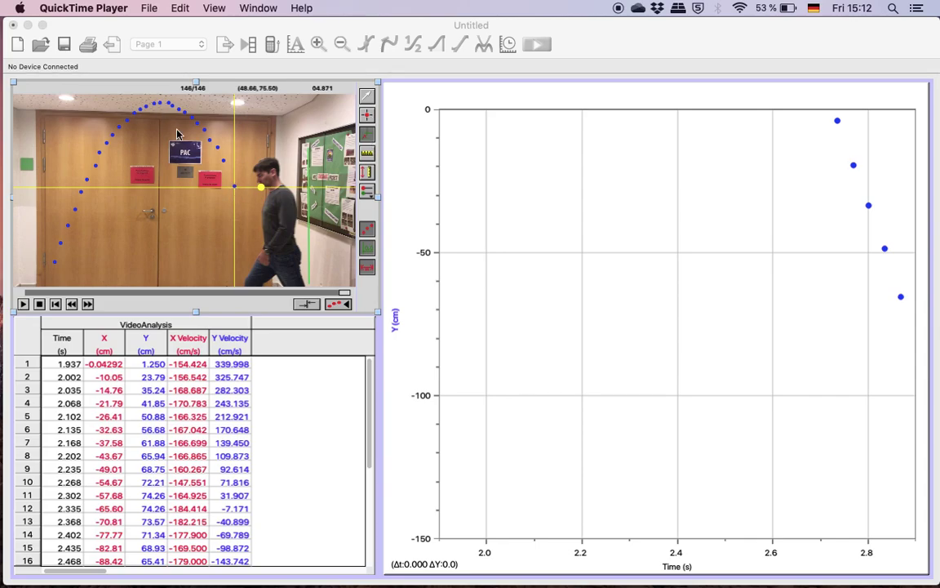
# Step: Move the coordinate origin to the ball's first tracked dot at its launch point
pyautogui.click(161, 105)
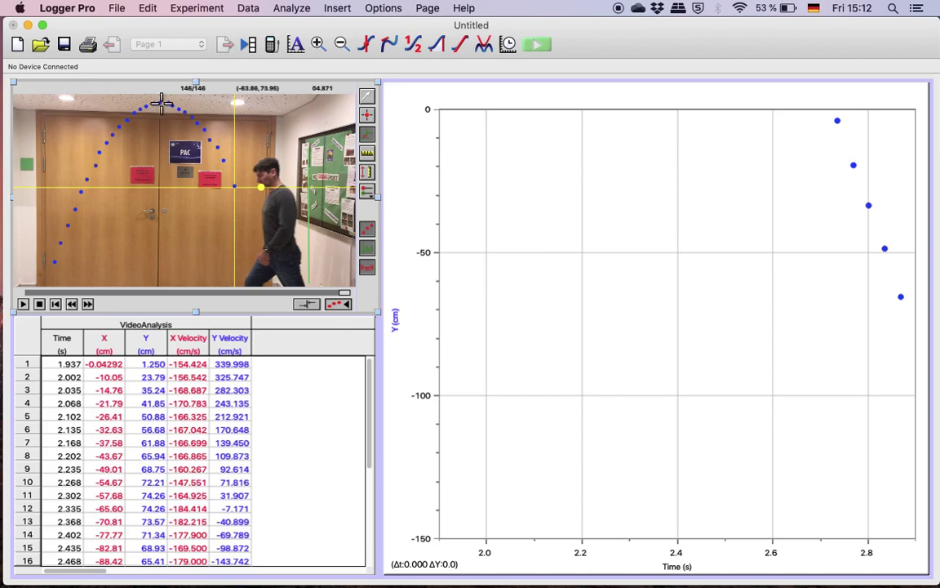
pyautogui.click(161, 103)
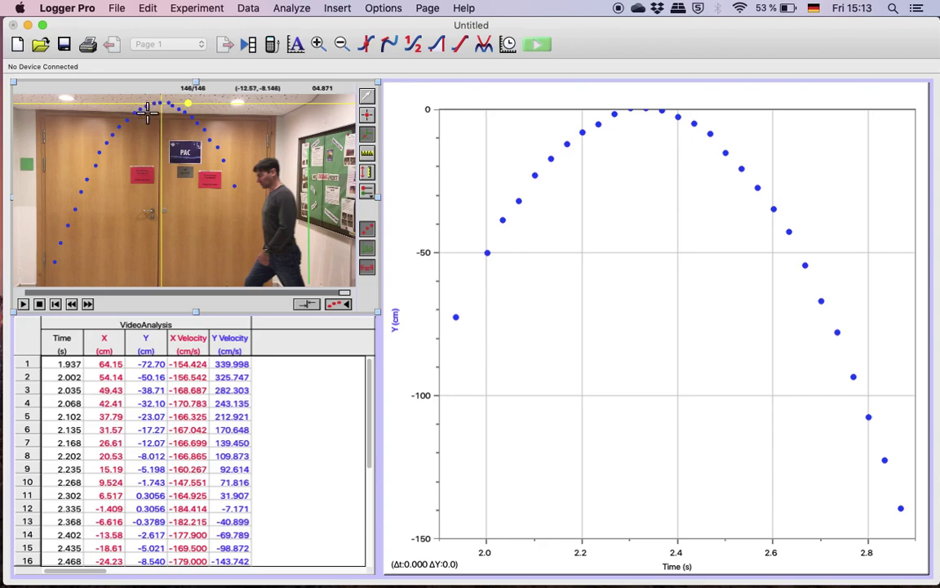
pyautogui.click(55, 262)
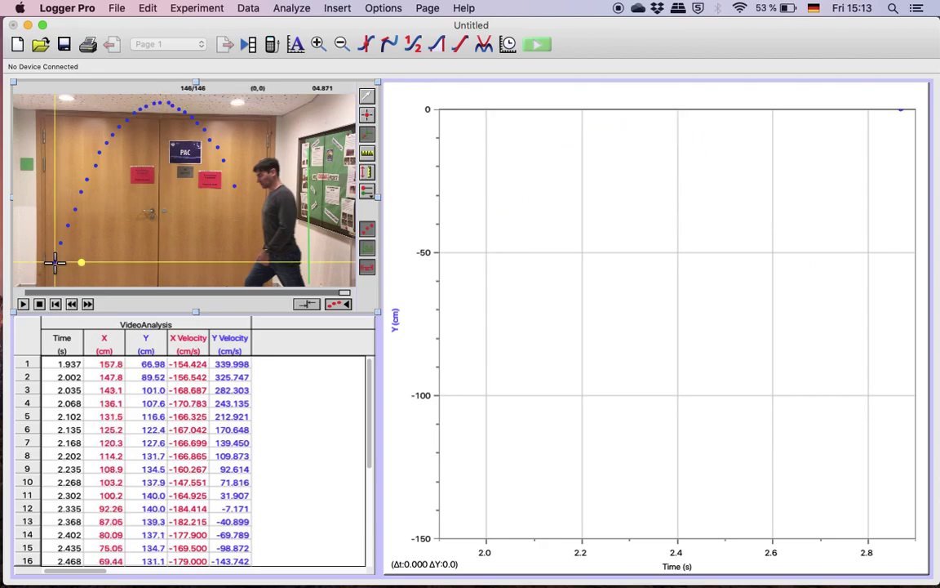
pyautogui.click(235, 187)
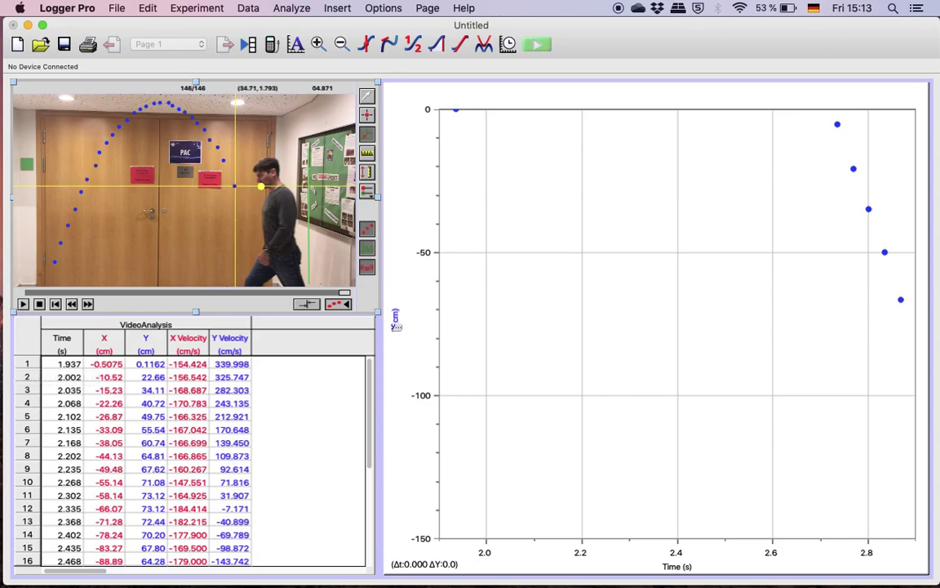
# Step: Set the Y-axis top limit to 100 so the axis spans -150 to 100 cm
pyautogui.click(395, 321)
pyautogui.click(419, 416)
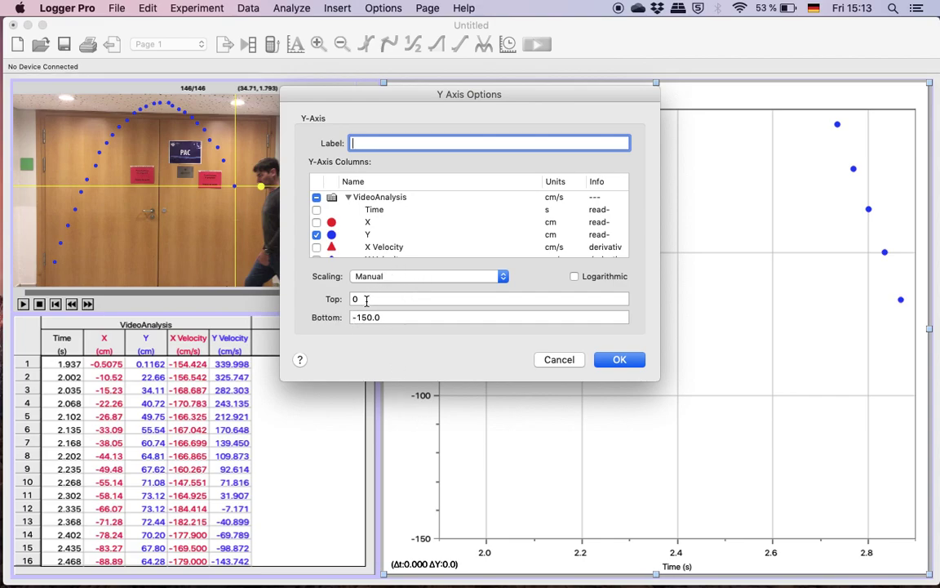
pyautogui.doubleClick(357, 299)
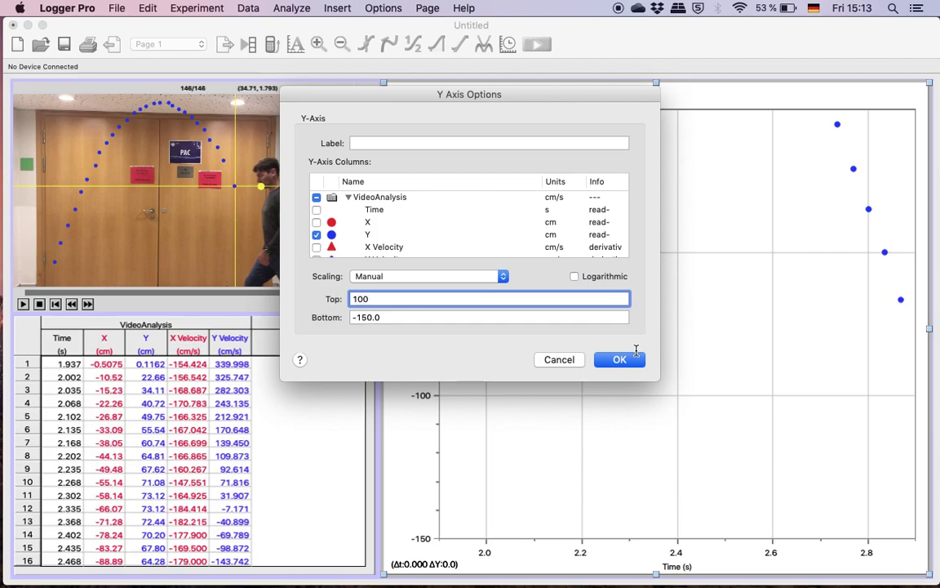
pyautogui.click(630, 359)
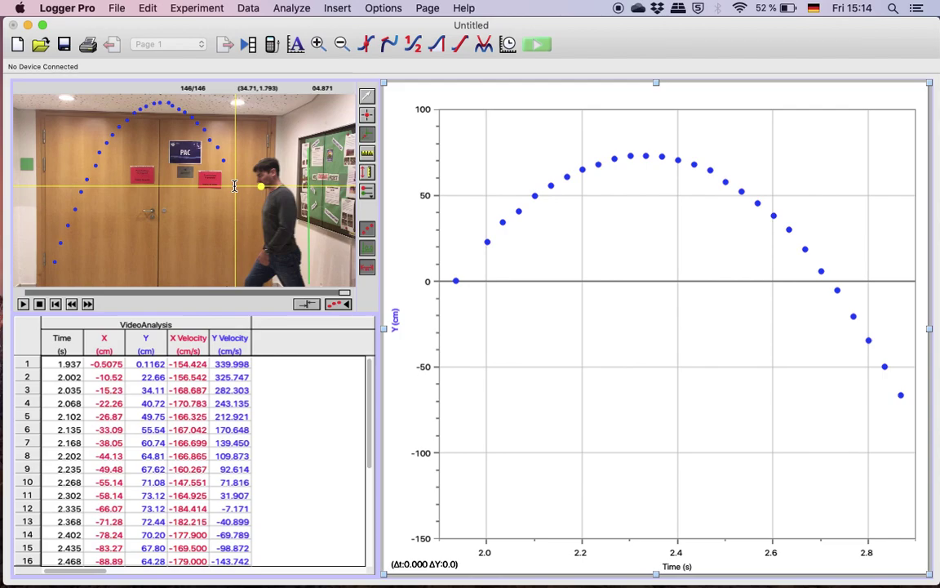
pyautogui.click(679, 569)
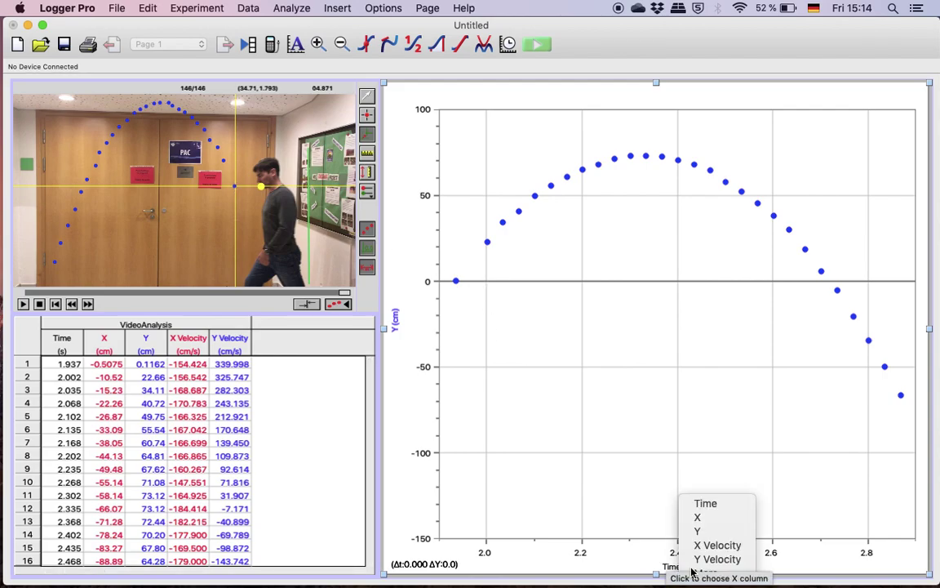
pyautogui.click(694, 569)
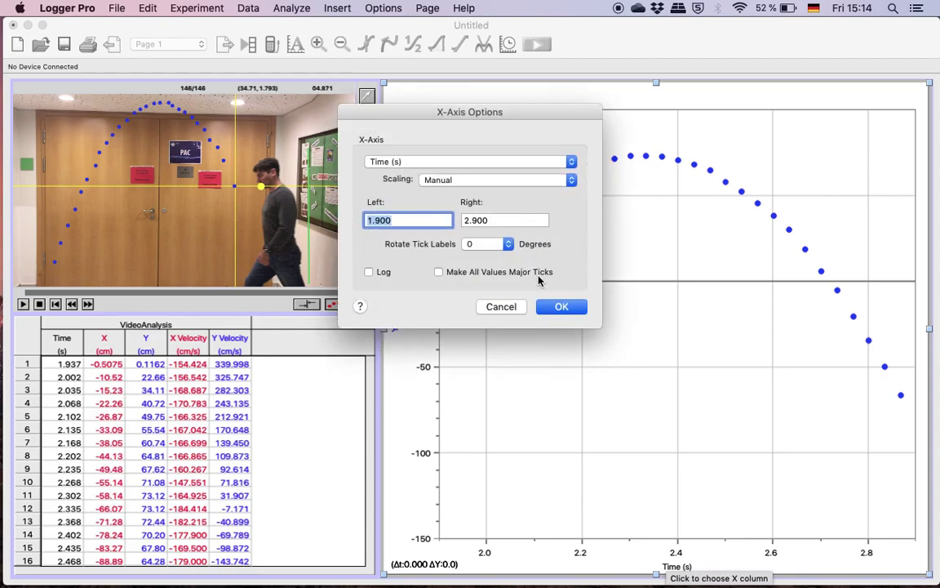
pyautogui.click(501, 306)
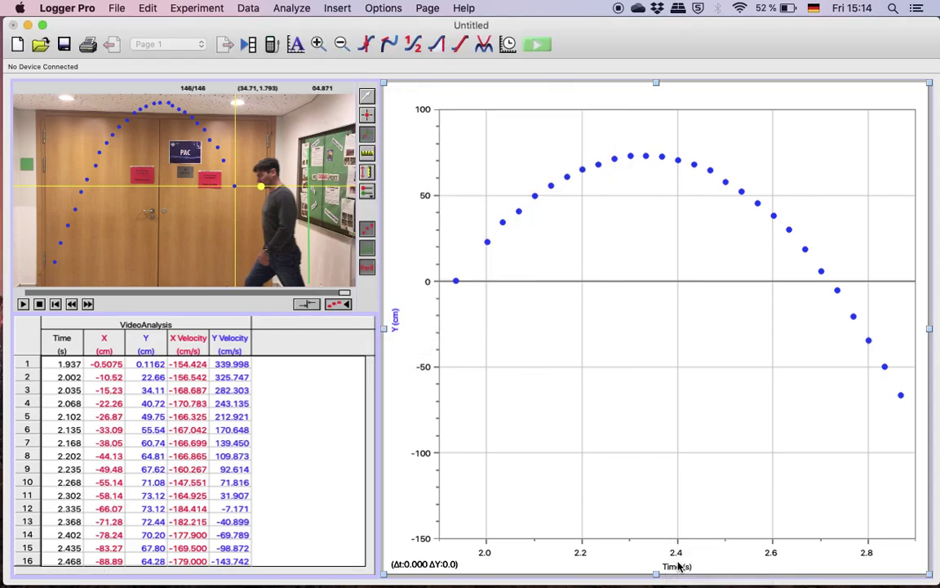
pyautogui.click(678, 567)
pyautogui.click(694, 572)
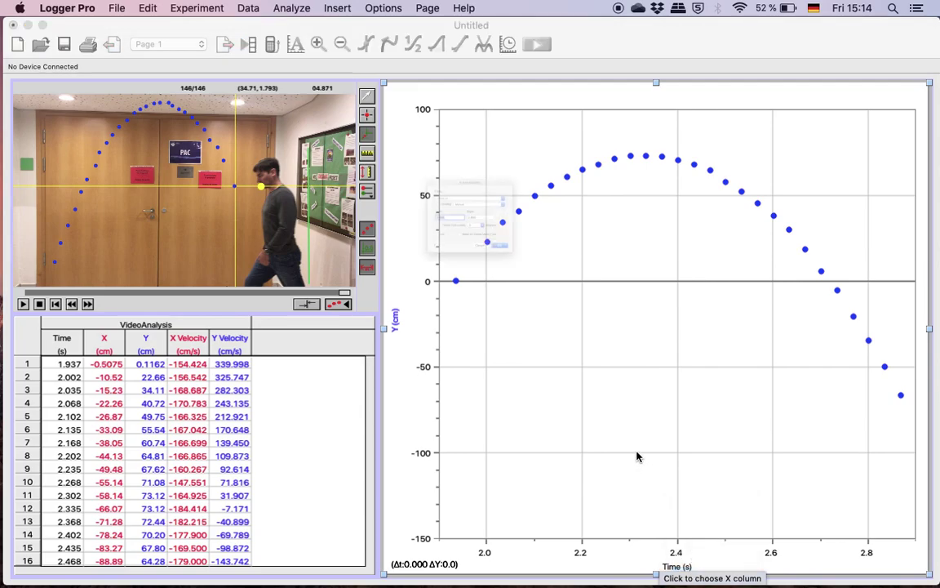
pyautogui.click(435, 161)
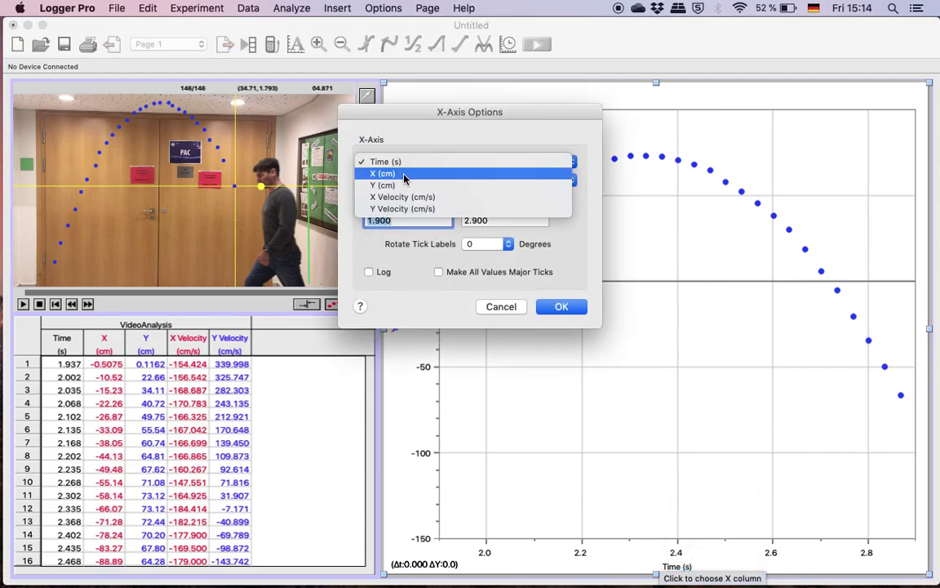
pyautogui.click(404, 175)
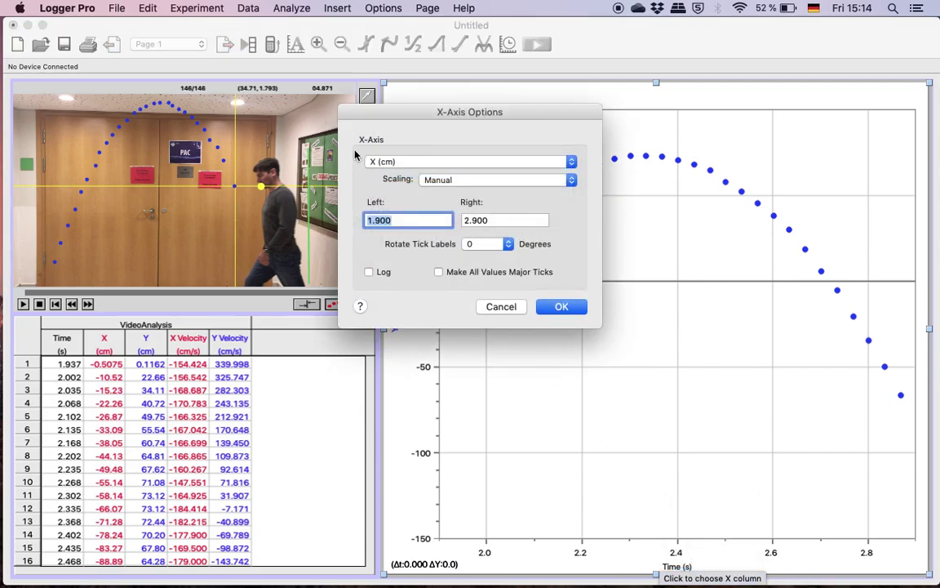
pyautogui.click(409, 166)
pyautogui.click(396, 150)
pyautogui.click(552, 309)
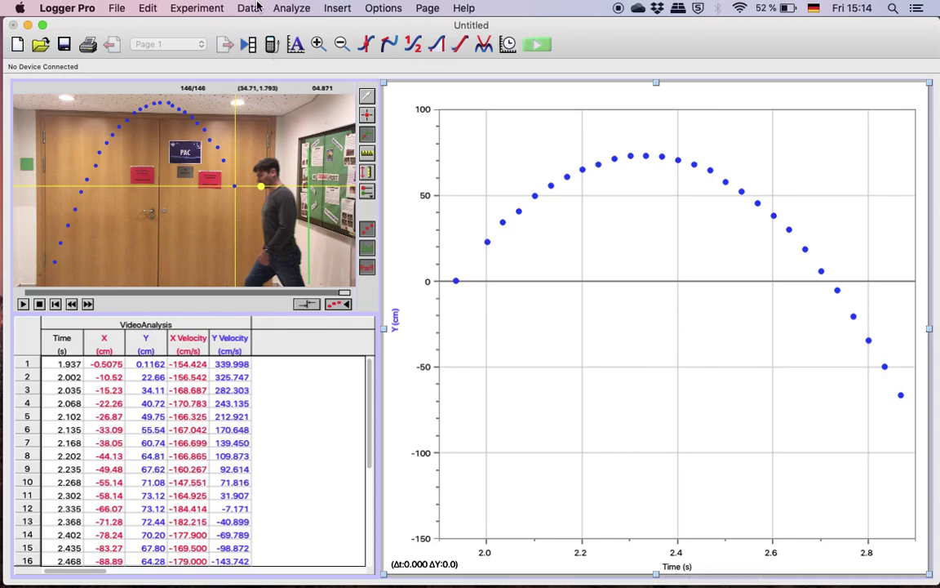
# Step: Open Curve Fit, pick the At^2+Bt+C Quadratic, and start a user-defined function from it
pyautogui.click(210, 7)
pyautogui.moveTo(294, 10)
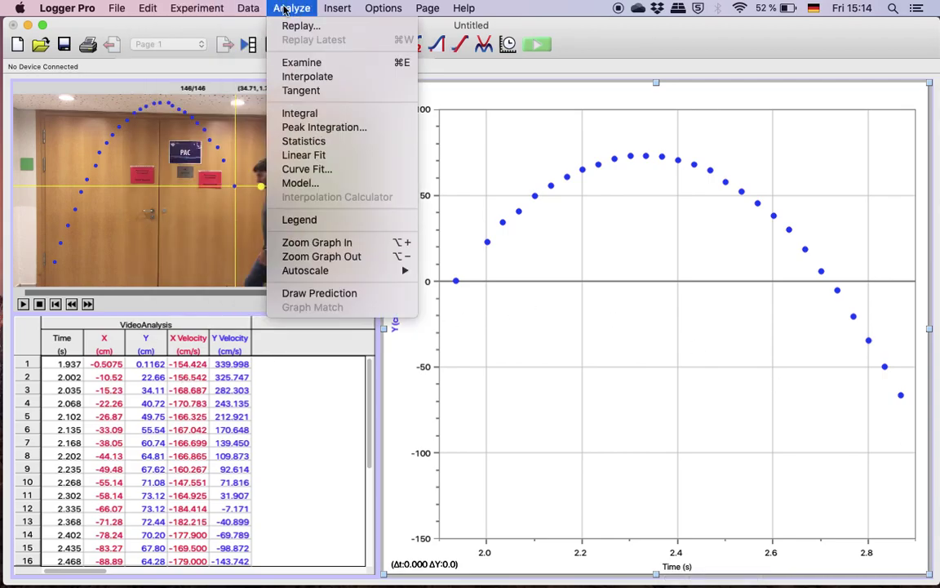
pyautogui.click(306, 168)
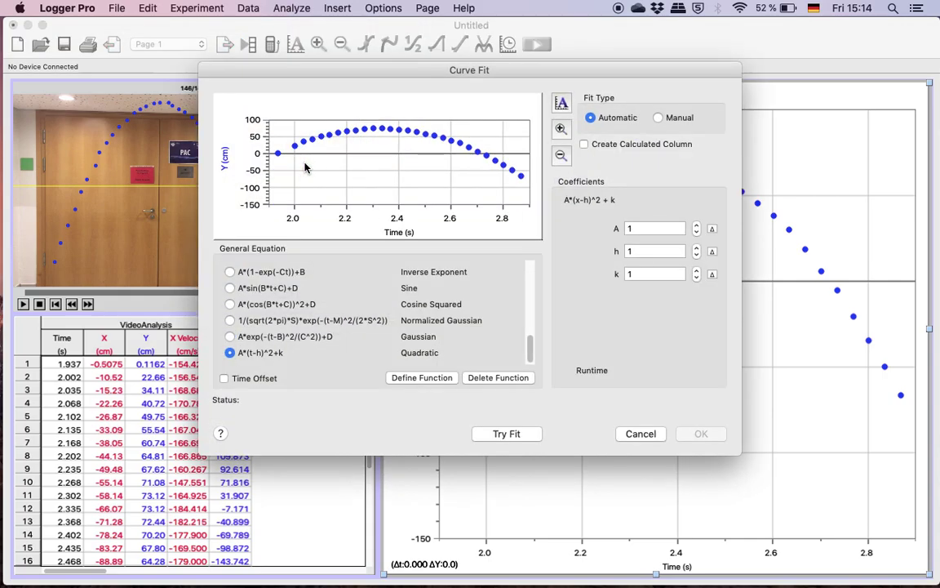
pyautogui.moveTo(386, 72); pyautogui.dragTo(239, 58)
pyautogui.scroll(5, 109, 296)
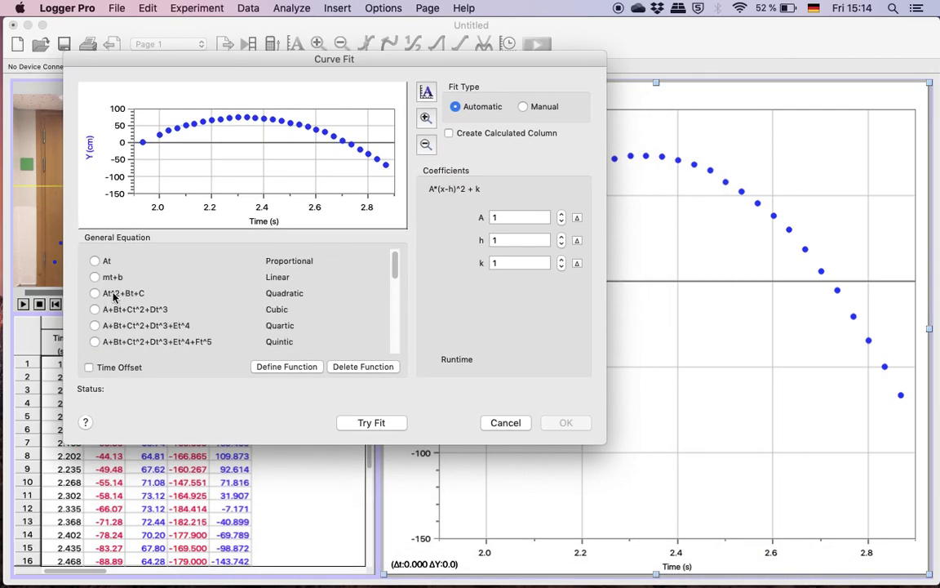
pyautogui.click(109, 295)
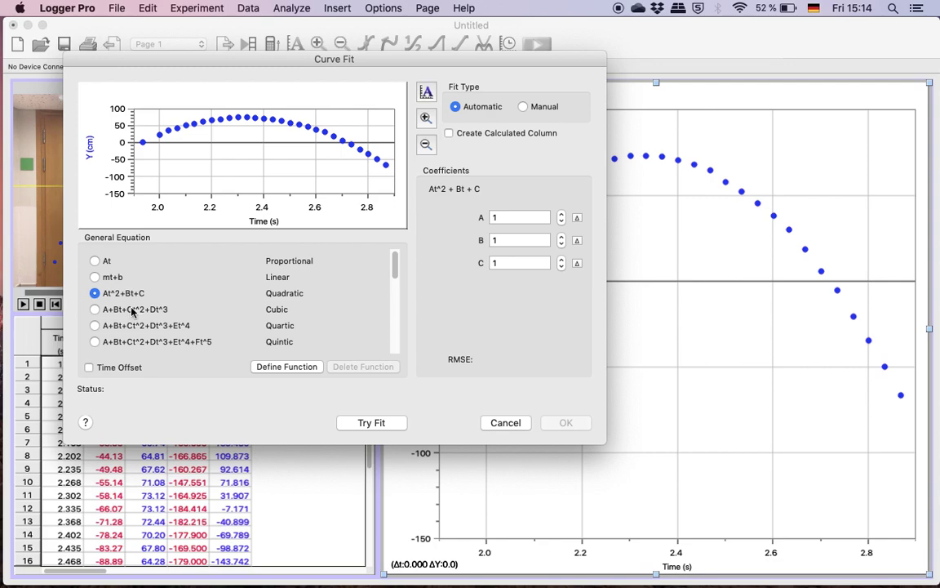
pyautogui.click(271, 369)
# Step: Rewrite the function as A*(t-h)^2+k, describe it as 'Quadratic vertex form', and save
pyautogui.click(209, 165)
pyautogui.write('*')
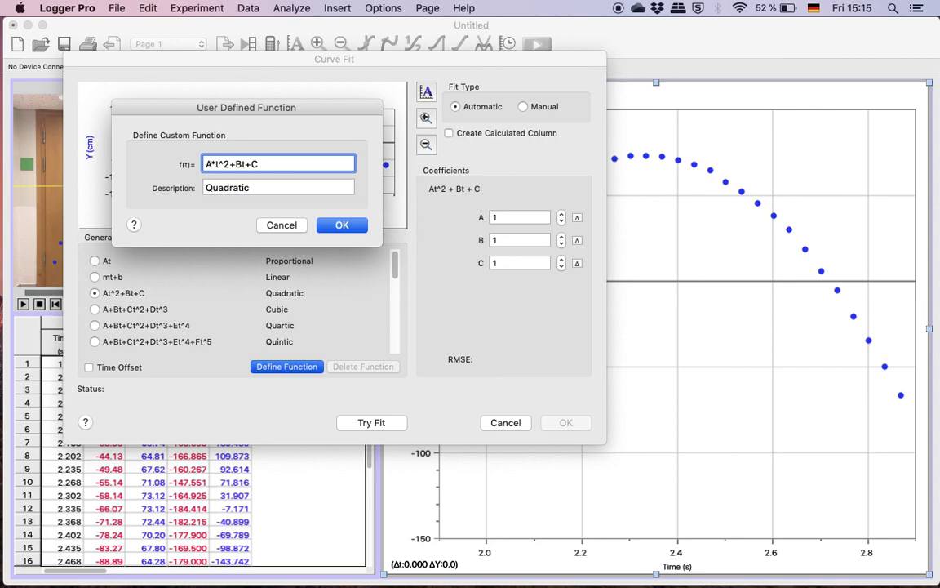
pyautogui.write('(t-h)')
pyautogui.press('BackSpace')
pyautogui.click(253, 188)
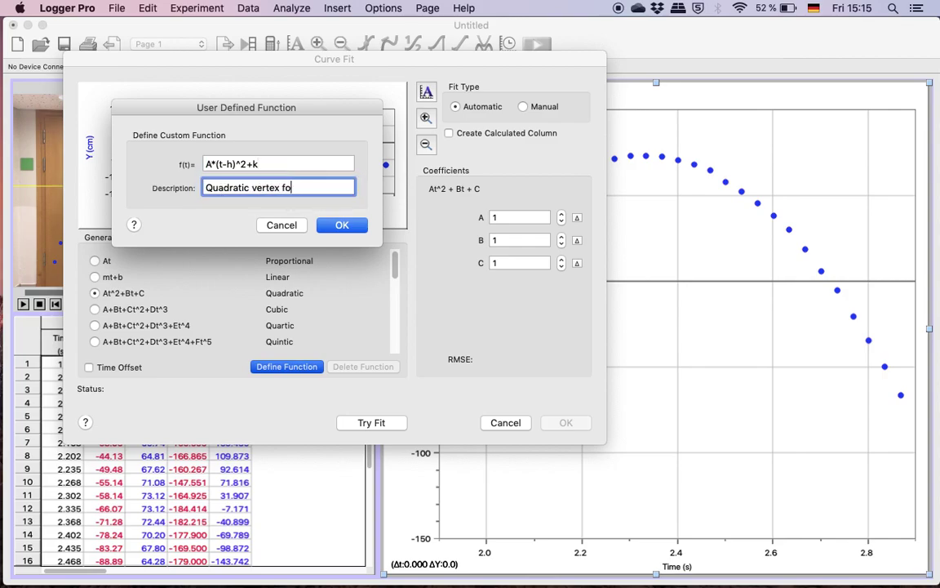
pyautogui.press('Return')
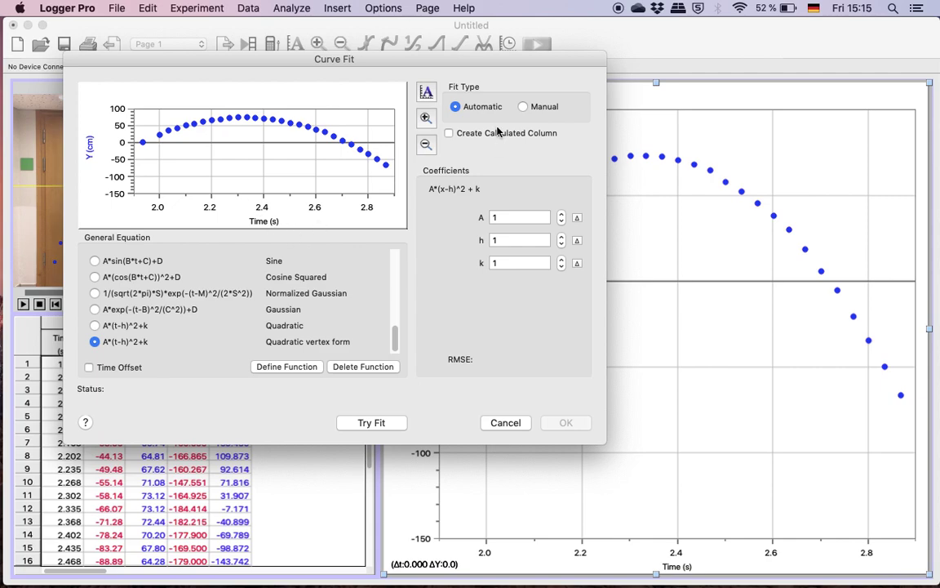
# Step: Switch the vertex-form fit to Manual and enter A = -700, h = 2.4, k = 90
pyautogui.click(523, 108)
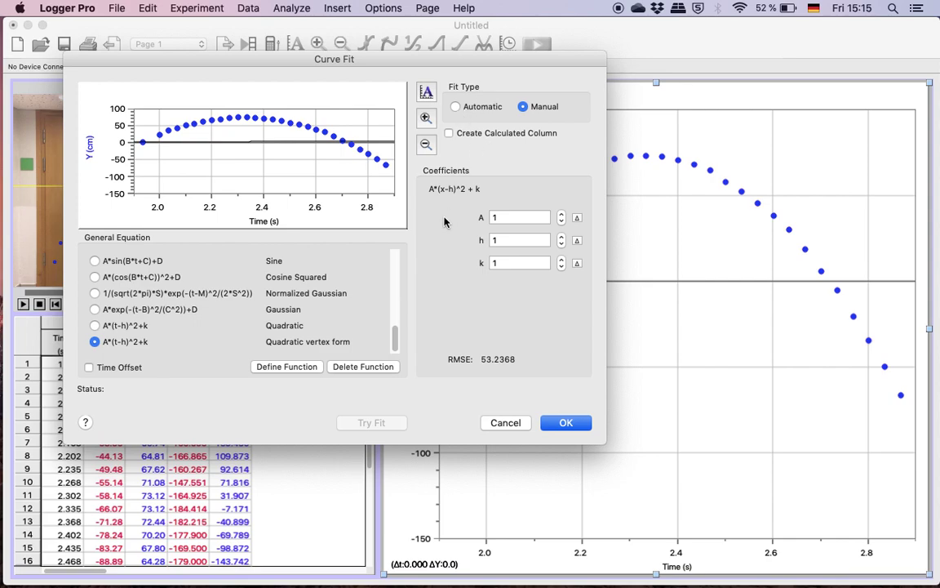
pyautogui.click(499, 219)
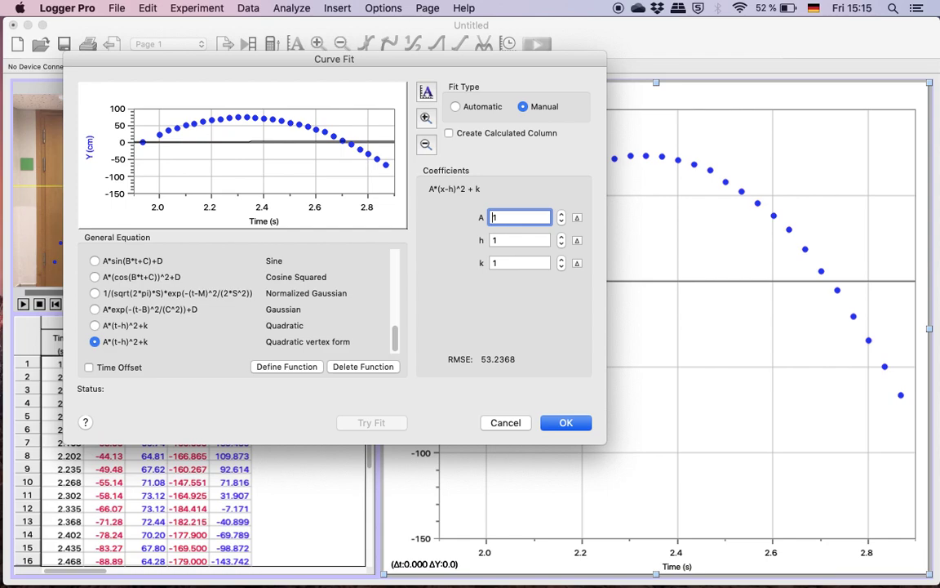
pyautogui.write('-')
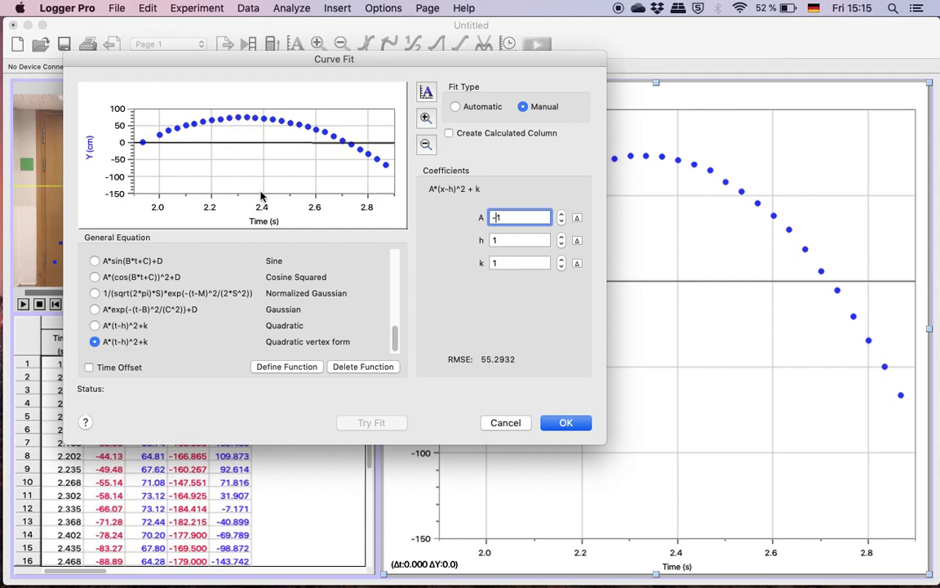
pyautogui.press('Tab')
pyautogui.press('BackSpace')
pyautogui.write('2.4')
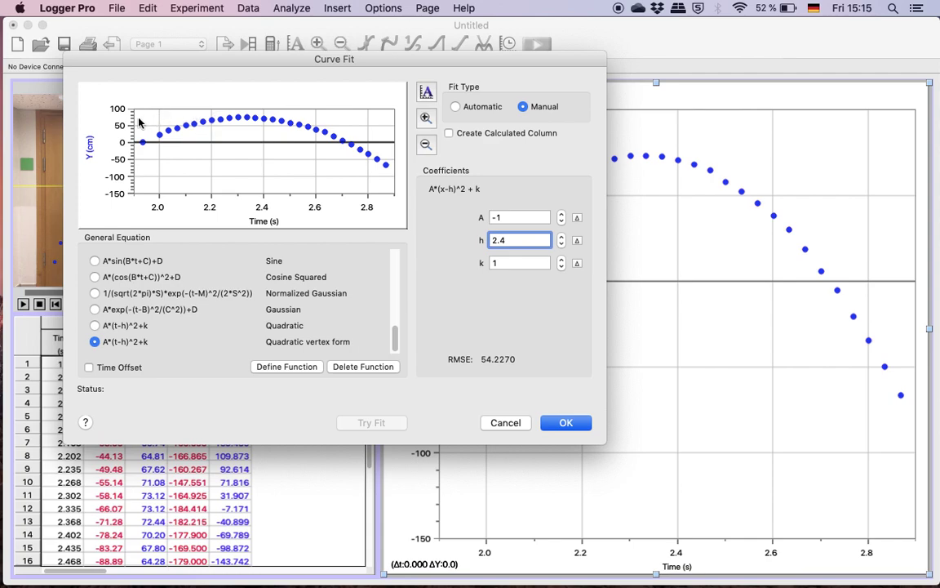
pyautogui.press('Tab')
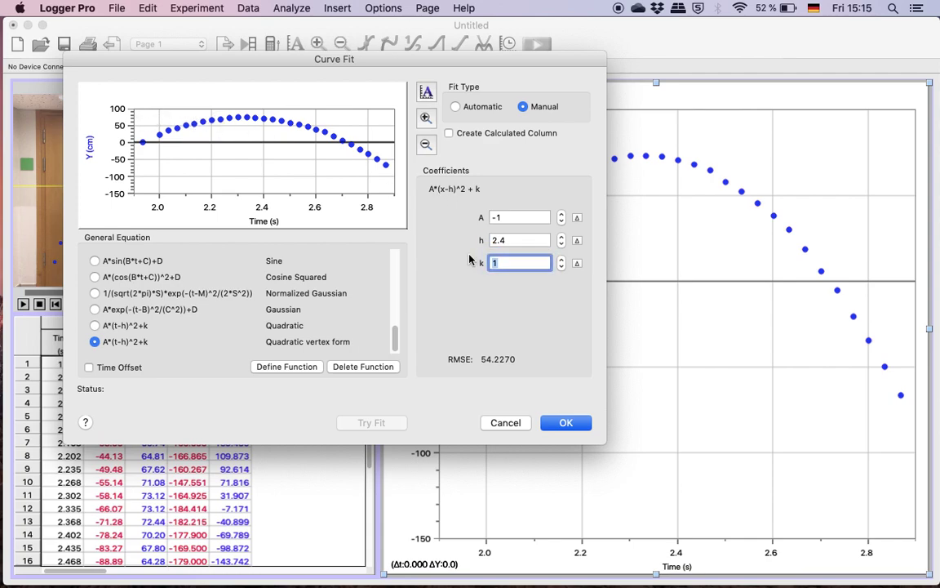
pyautogui.write('90')
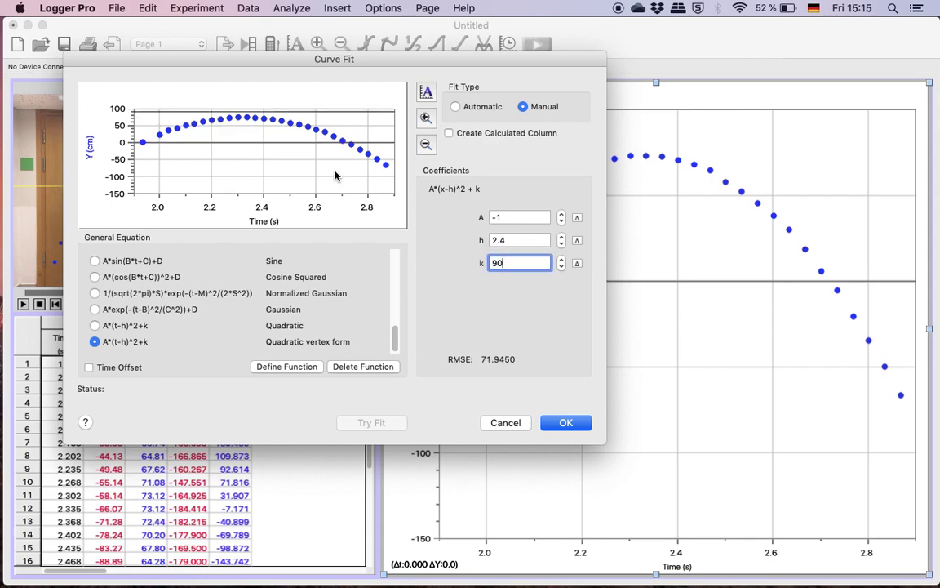
pyautogui.click(502, 217)
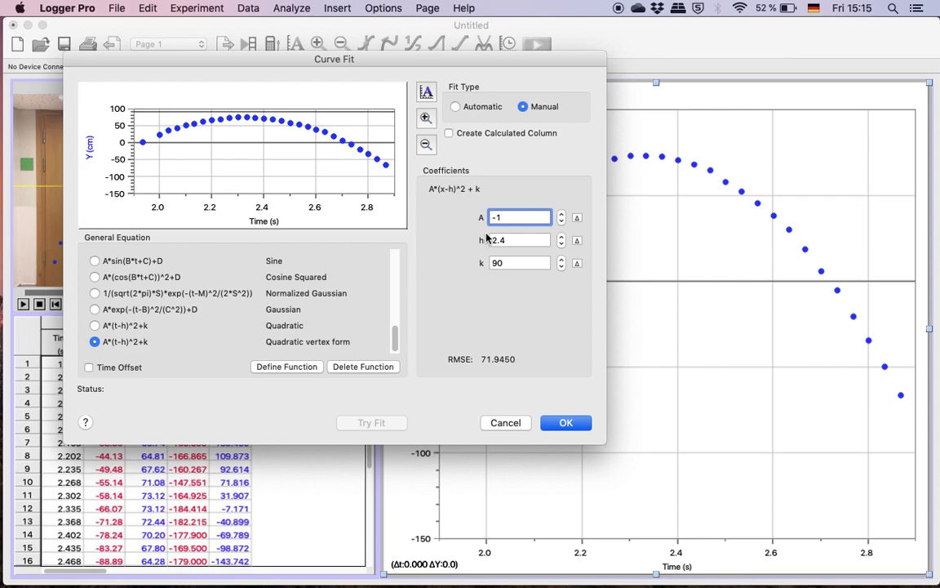
pyautogui.write('000')
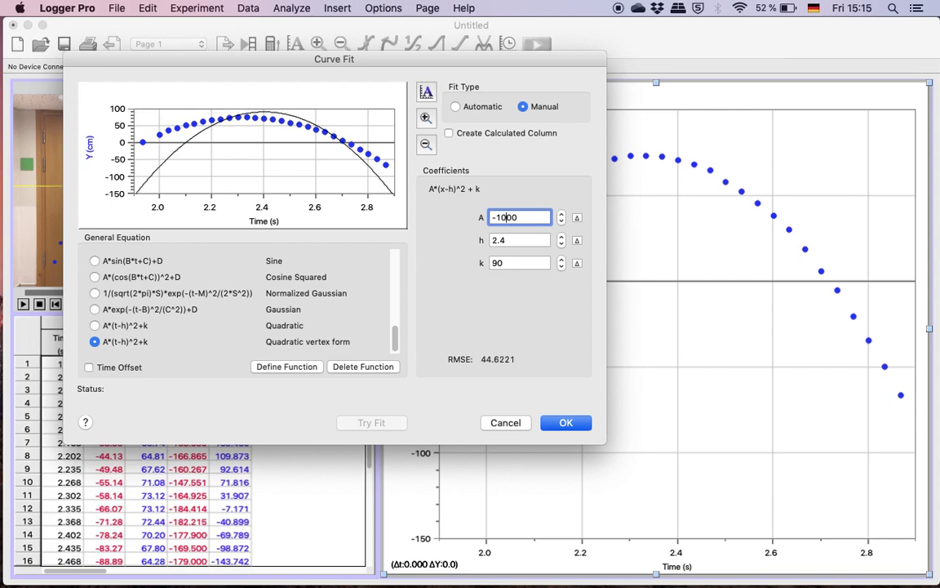
pyautogui.write('7')
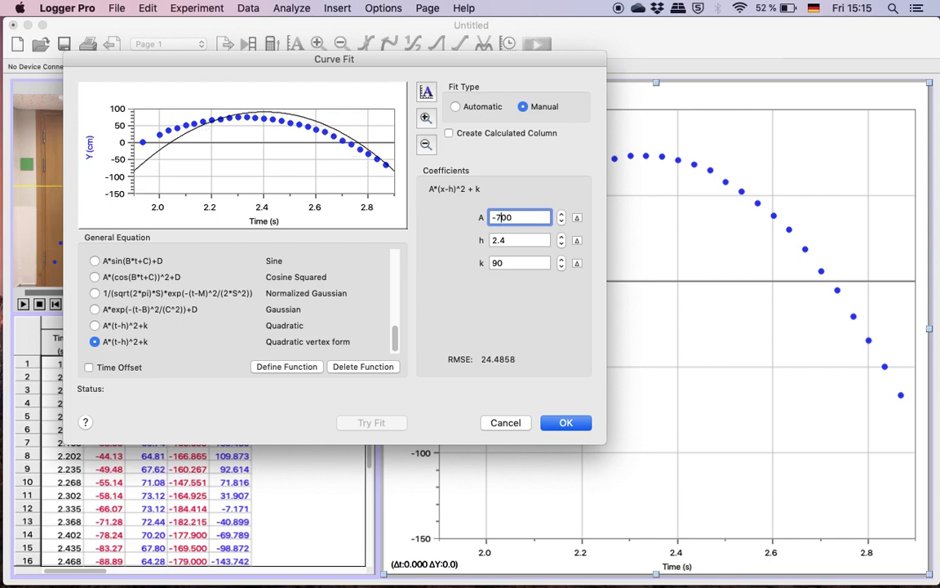
# Step: Accept the manual fit, then remove it and screenshot the plain Y vs time graph
pyautogui.click(566, 423)
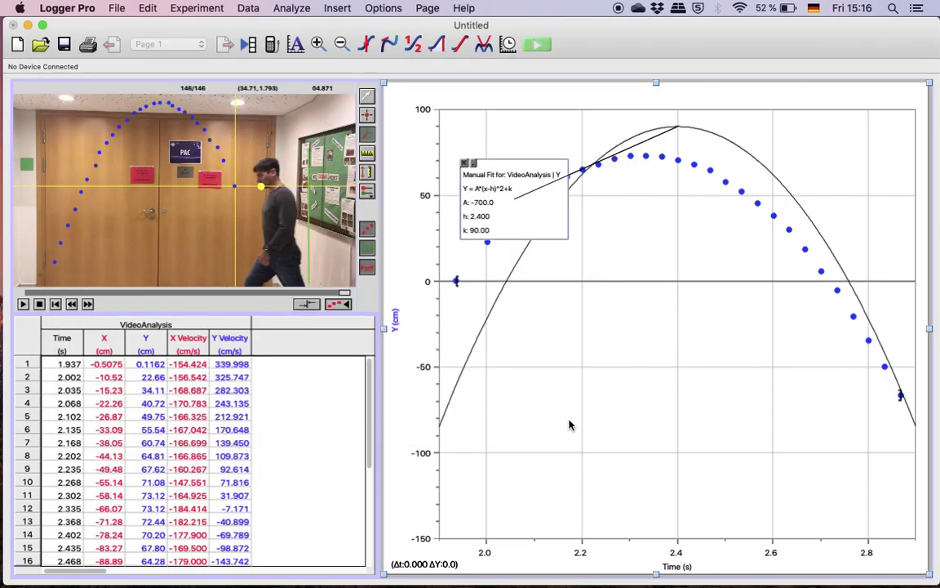
pyautogui.moveTo(503, 157); pyautogui.dragTo(450, 95)
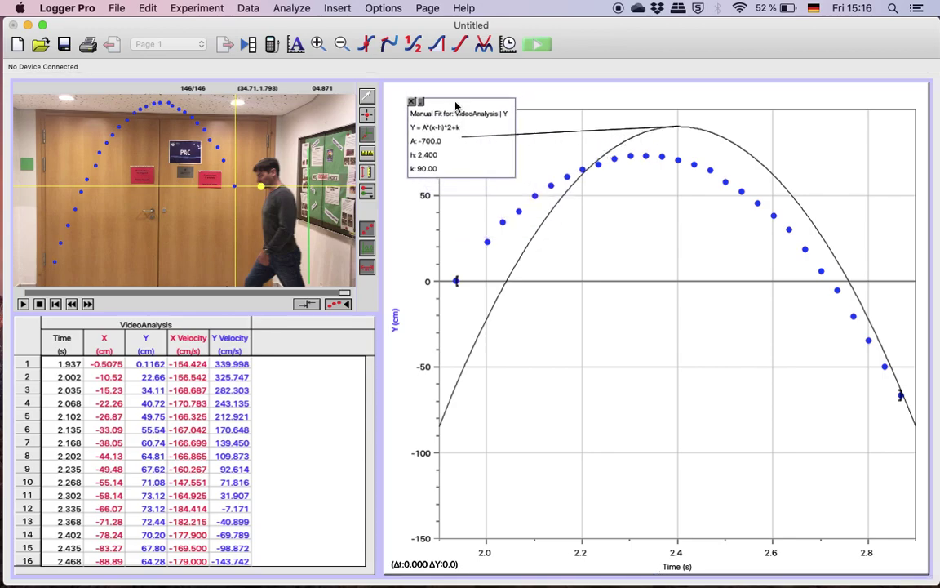
pyautogui.click(412, 101)
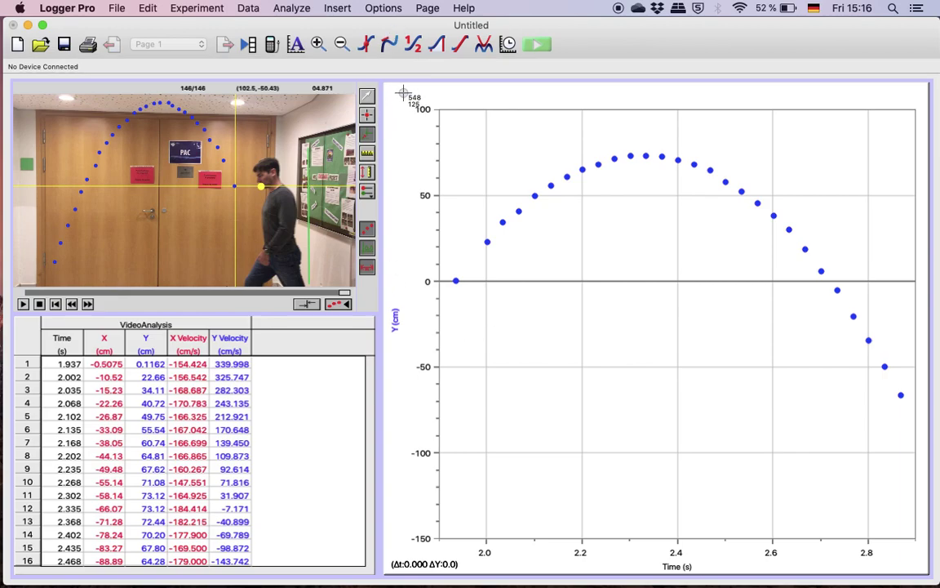
pyautogui.moveTo(404, 92); pyautogui.dragTo(920, 557)
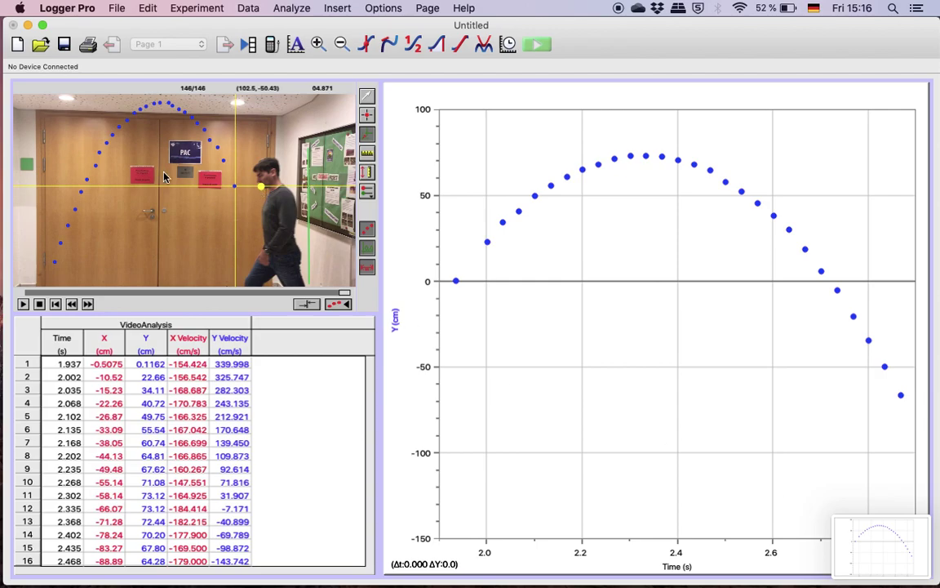
# Step: Hide Logger Pro and save the screenshot thumbnail onto the desktop
pyautogui.click(31, 24)
pyautogui.moveTo(868, 526); pyautogui.dragTo(106, 225)
pyautogui.hotkey('ctrl', 'Right')
pyautogui.hotkey('ctrl', 'Left')
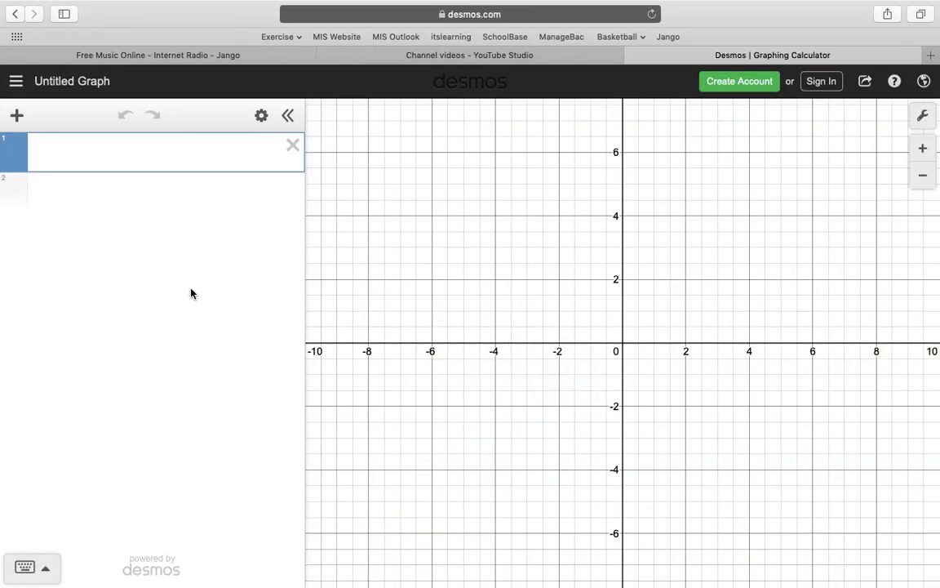
pyautogui.hotkey('ctrl', 'Left')
# Step: Drop the screenshot file onto the Desmos graph and select the new image
pyautogui.moveTo(570, 360); pyautogui.dragTo(193, 202)
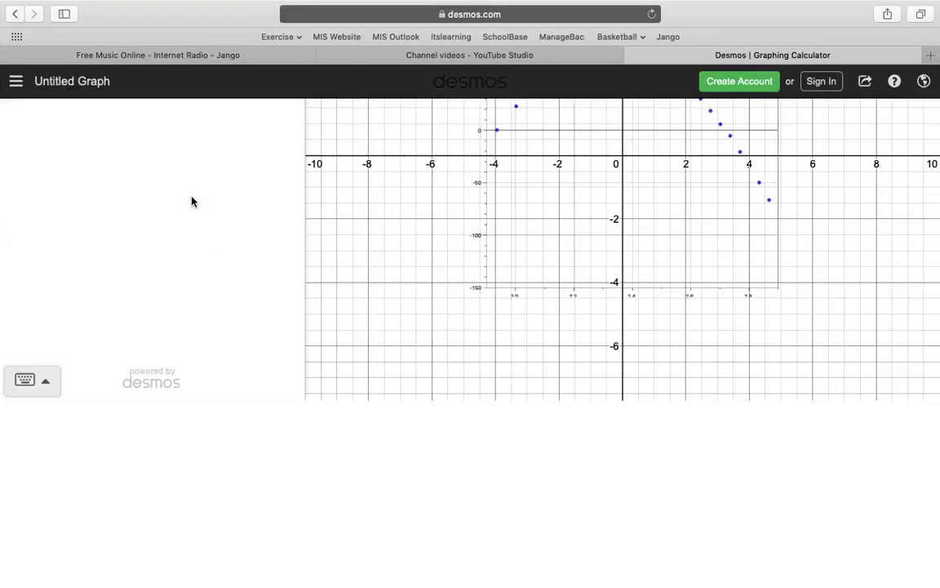
pyautogui.scroll(5, 462, 308)
pyautogui.scroll(-8, 462, 308)
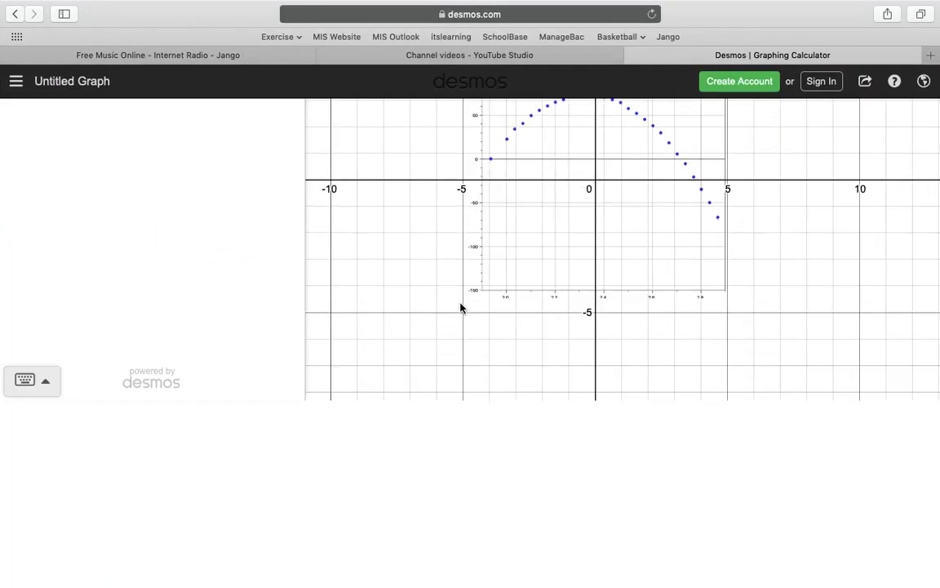
pyautogui.scroll(-1, 462, 302)
pyautogui.click(515, 232)
# Step: Shrink the screenshot image and shift it up and to the right on the Desmos graph
pyautogui.moveTo(514, 232); pyautogui.dragTo(507, 296)
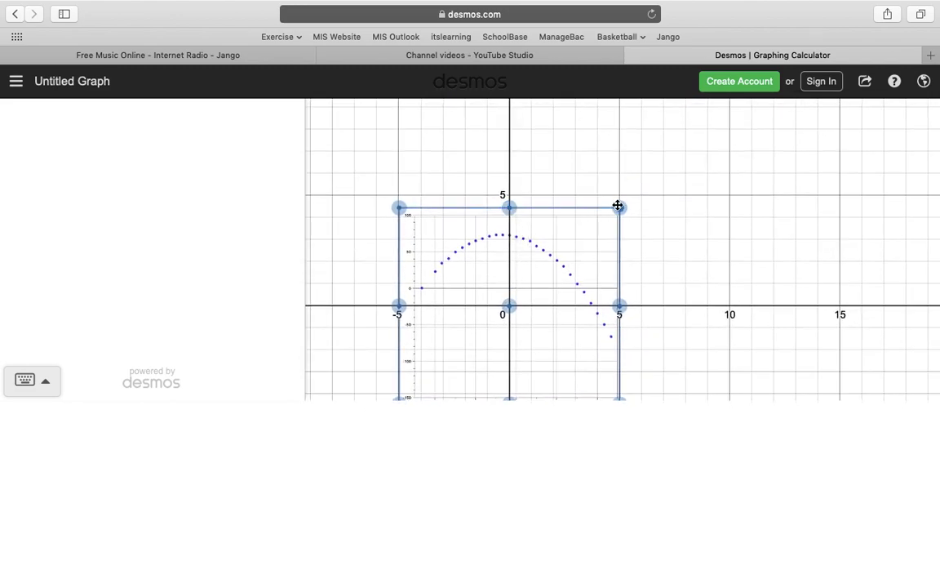
pyautogui.moveTo(618, 205); pyautogui.dragTo(564, 256)
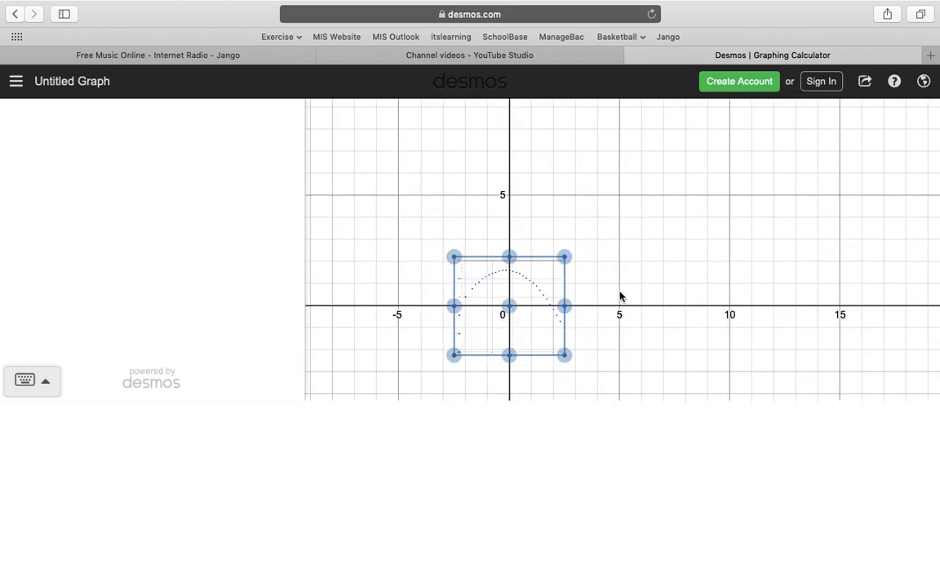
pyautogui.scroll(5, 620, 295)
pyautogui.hscroll(-3, 545, 269)
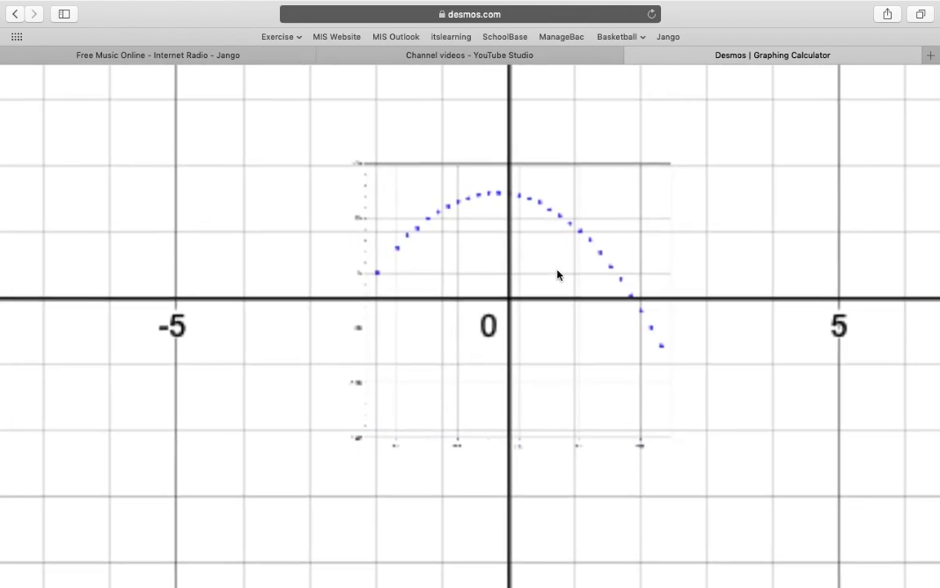
pyautogui.click(602, 212)
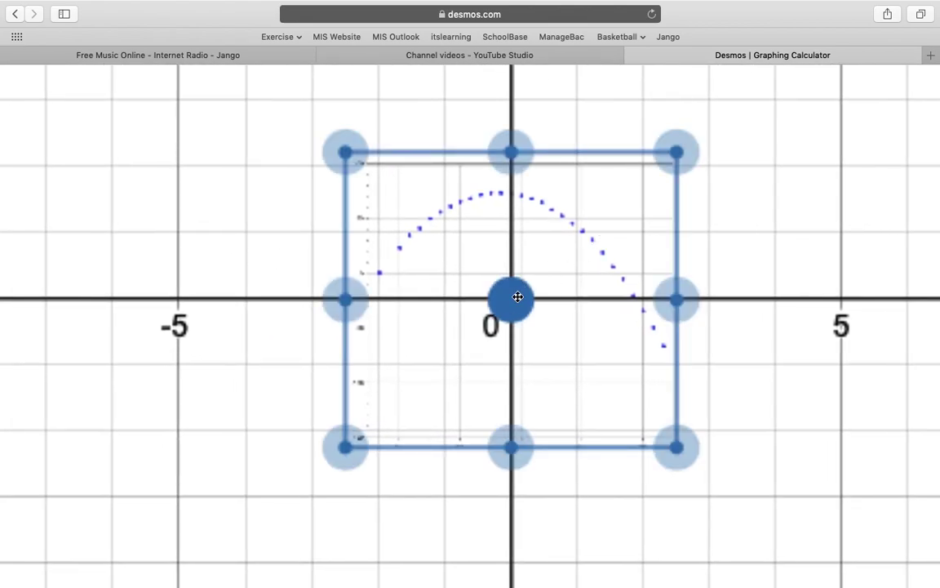
pyautogui.moveTo(516, 299); pyautogui.dragTo(521, 341)
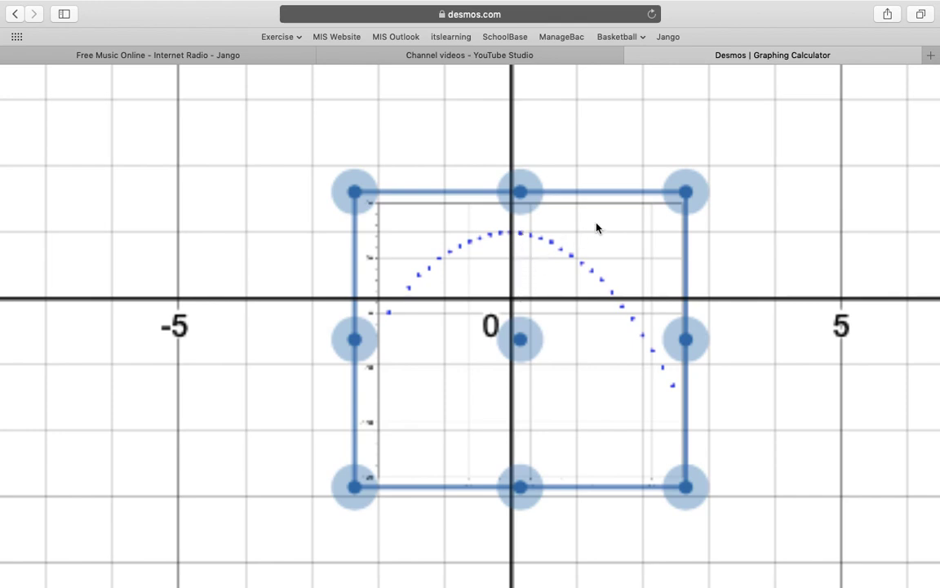
# Step: Recentre the origin, enlarge the image to span about x = -4 to 4, then show the spaces overview
pyautogui.scroll(-1, 569, 137)
pyautogui.scroll(-2, 569, 137)
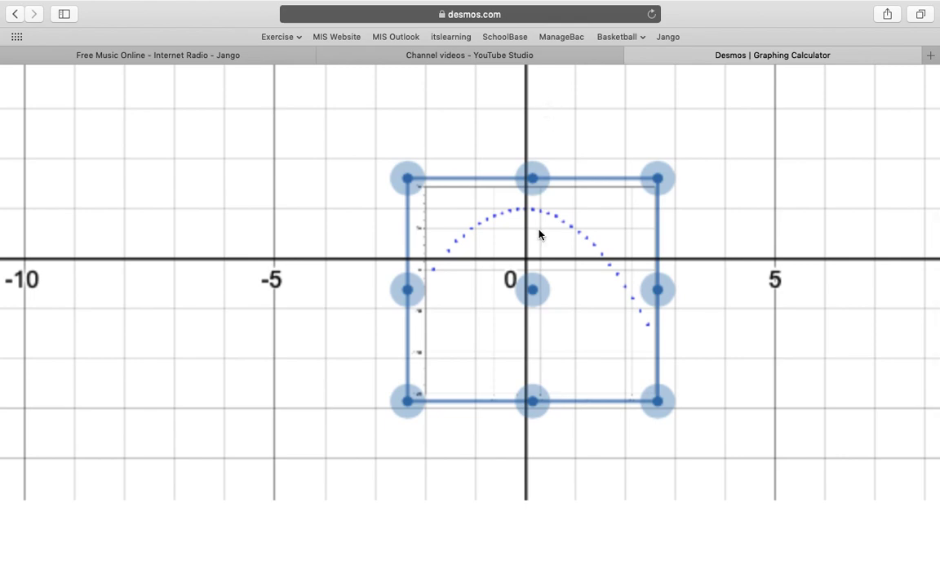
pyautogui.scroll(-3, 730, 261)
pyautogui.moveTo(715, 206); pyautogui.dragTo(657, 133)
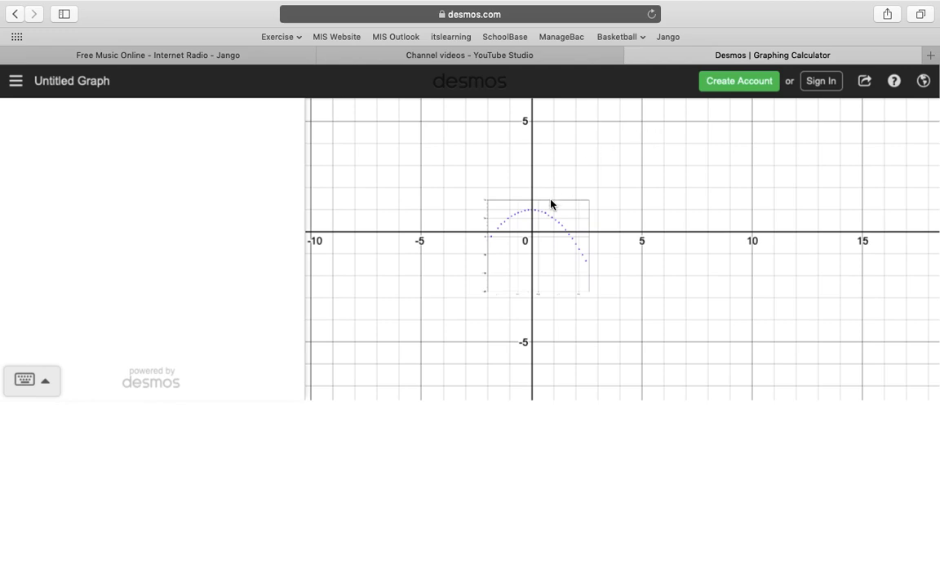
pyautogui.click(537, 237)
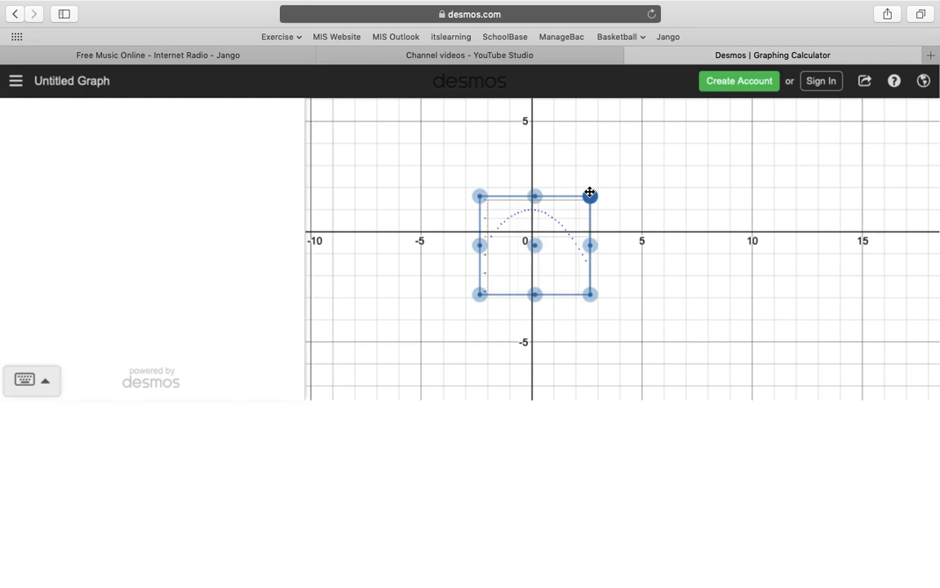
pyautogui.moveTo(589, 196); pyautogui.dragTo(634, 178)
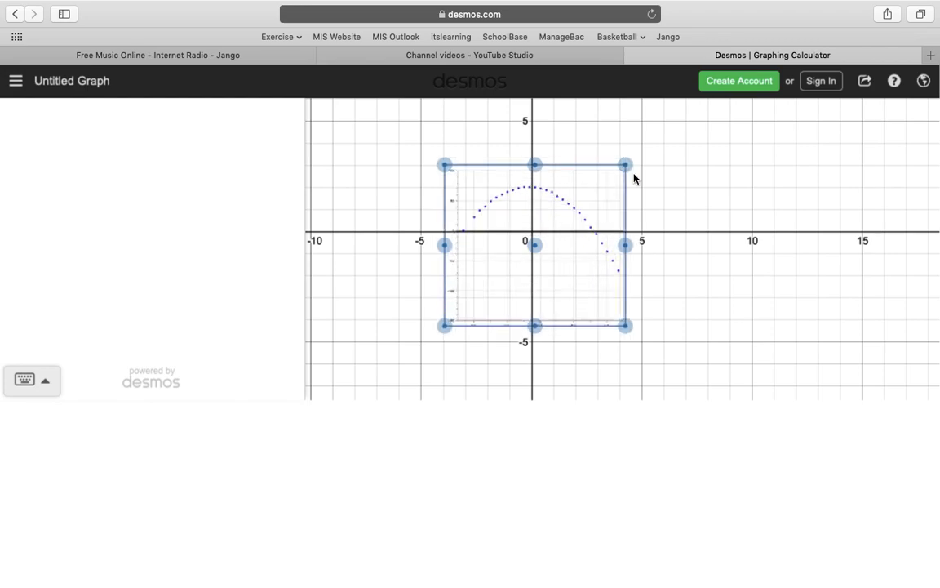
pyautogui.hotkey('ctrl', 'Up')
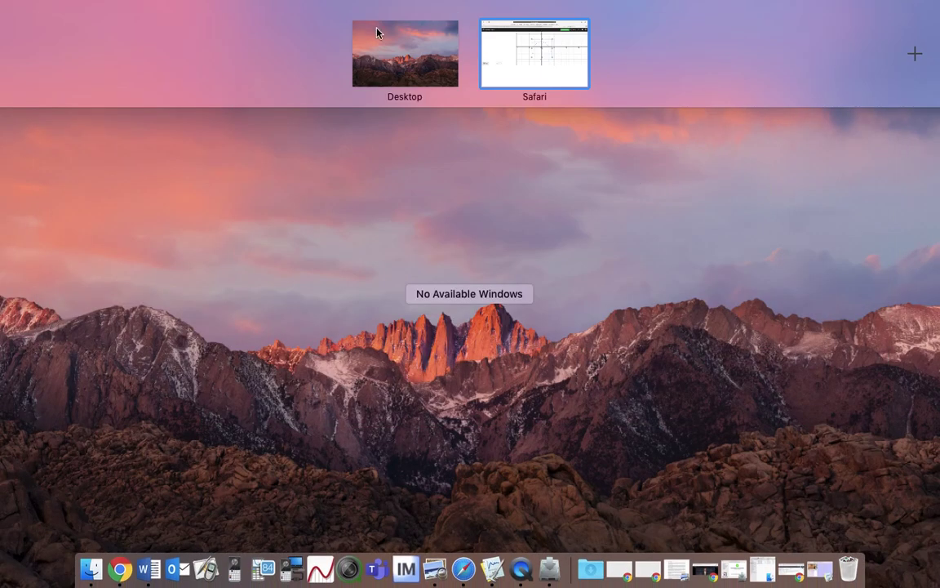